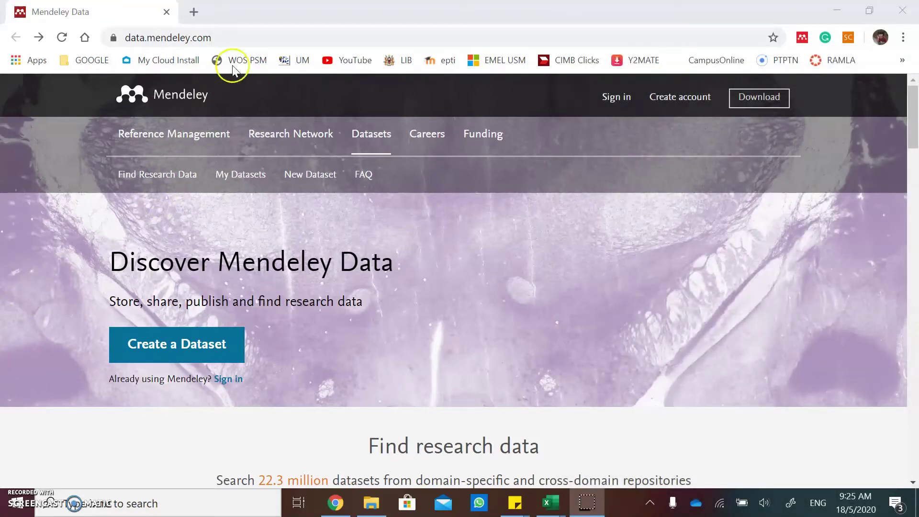
# Highlight the site address and the Store, share, publish tagline, then focus the Find research data search box.
pyautogui.click(256, 38)
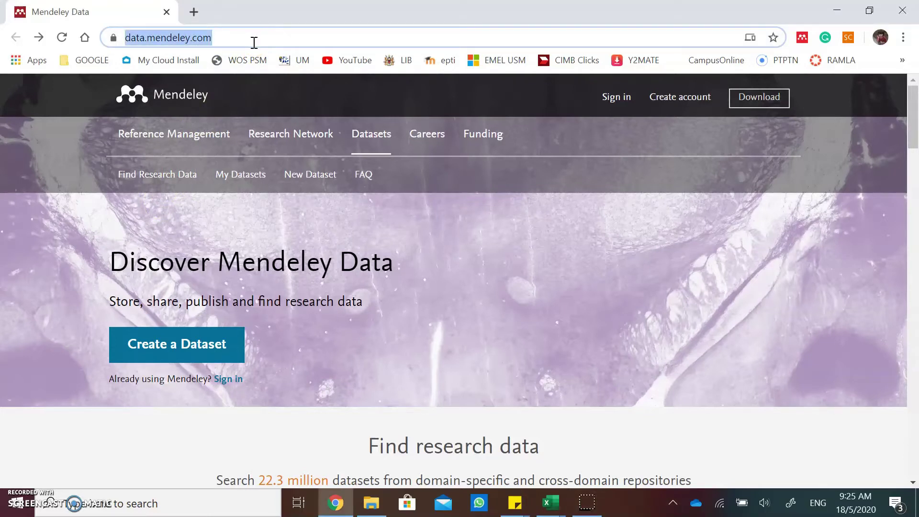
pyautogui.moveTo(111, 300); pyautogui.dragTo(362, 304)
pyautogui.scroll(-3, 363, 305)
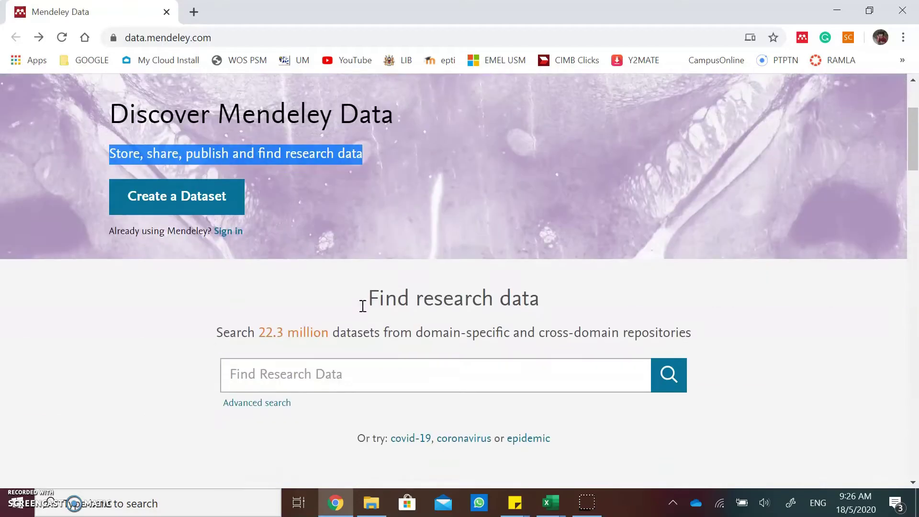
pyautogui.scroll(-1, 363, 305)
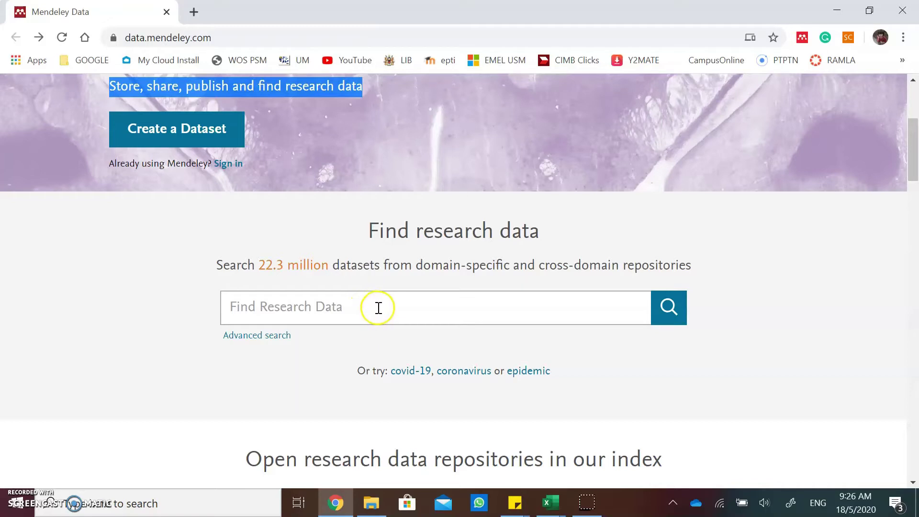
pyautogui.click(376, 307)
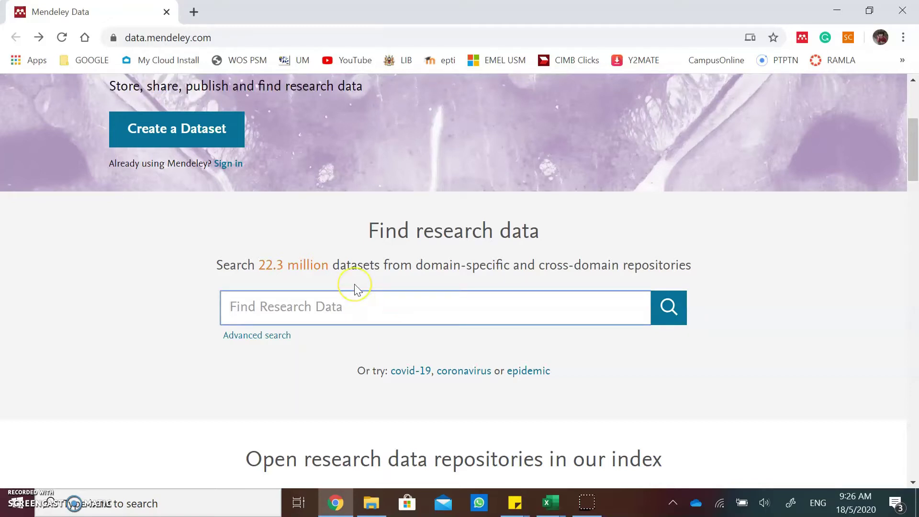
# Search Mendeley Data for 'big data', which returns 18615 results.
pyautogui.write('big data')
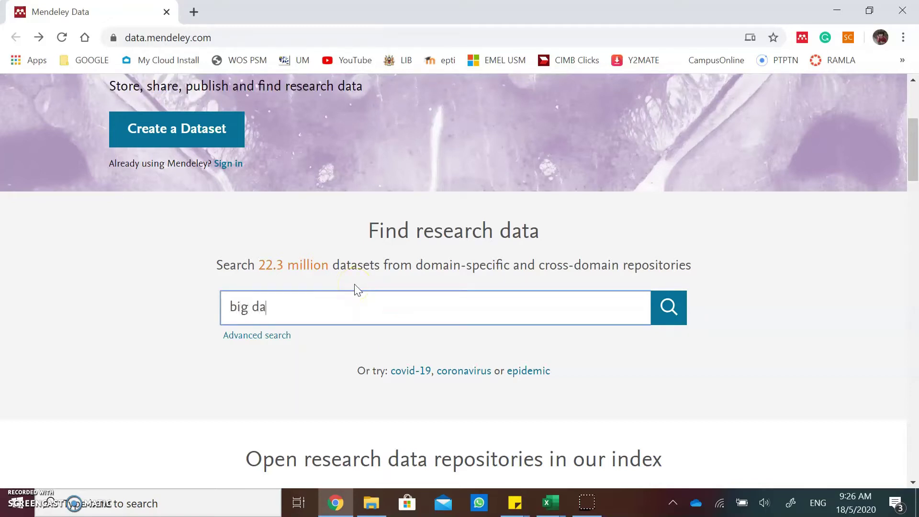
pyautogui.click(668, 307)
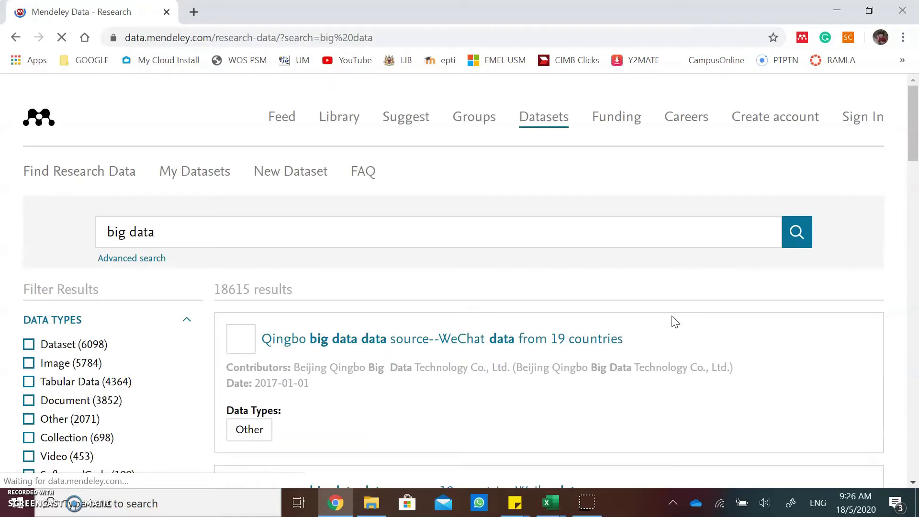
pyautogui.moveTo(217, 292); pyautogui.dragTo(300, 295)
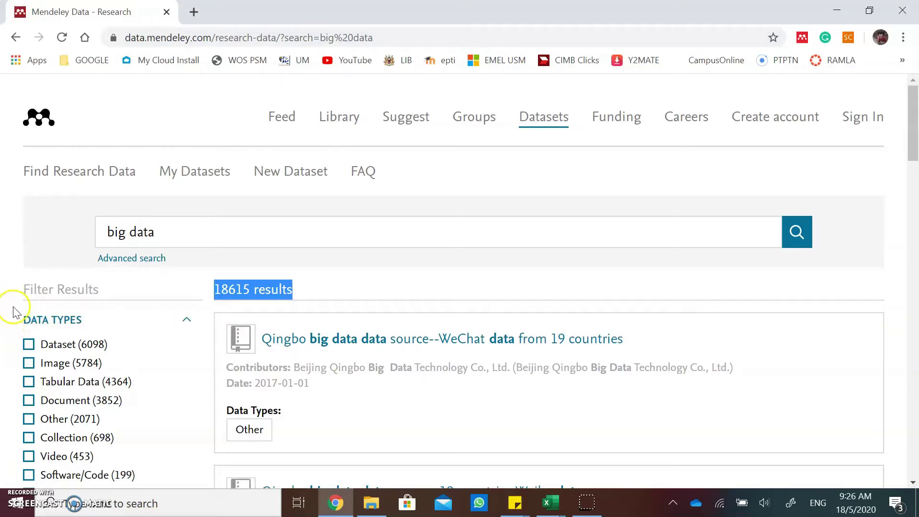
# Filter the results to the Dataset data type, leaving 6098 results.
pyautogui.scroll(-1, 44, 330)
pyautogui.scroll(-5, 44, 329)
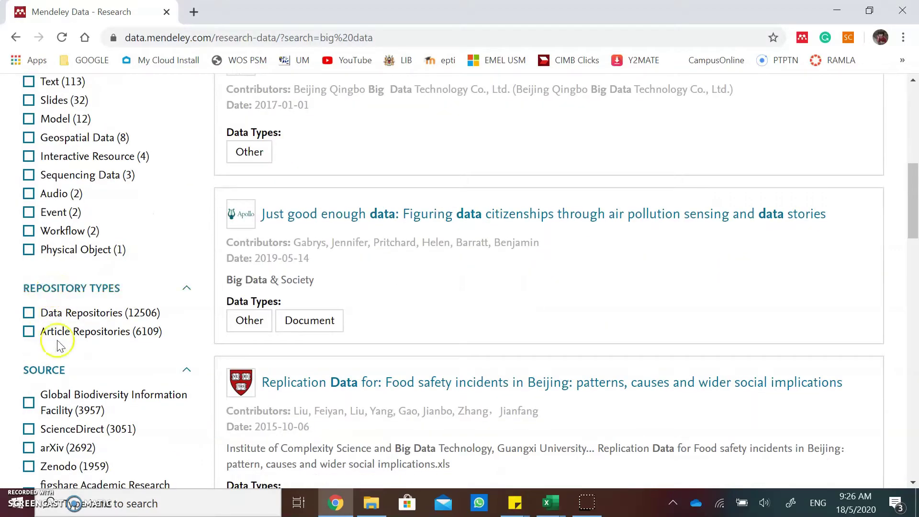
pyautogui.scroll(7, 48, 375)
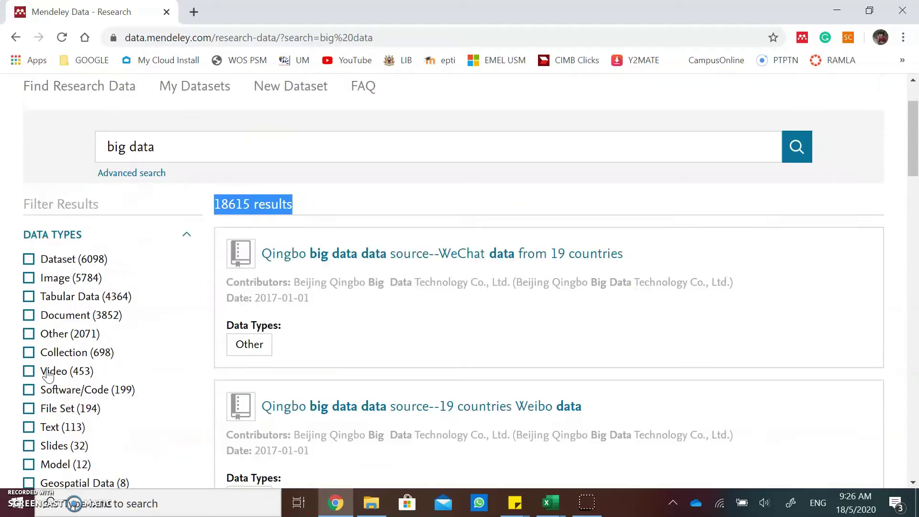
pyautogui.click(29, 273)
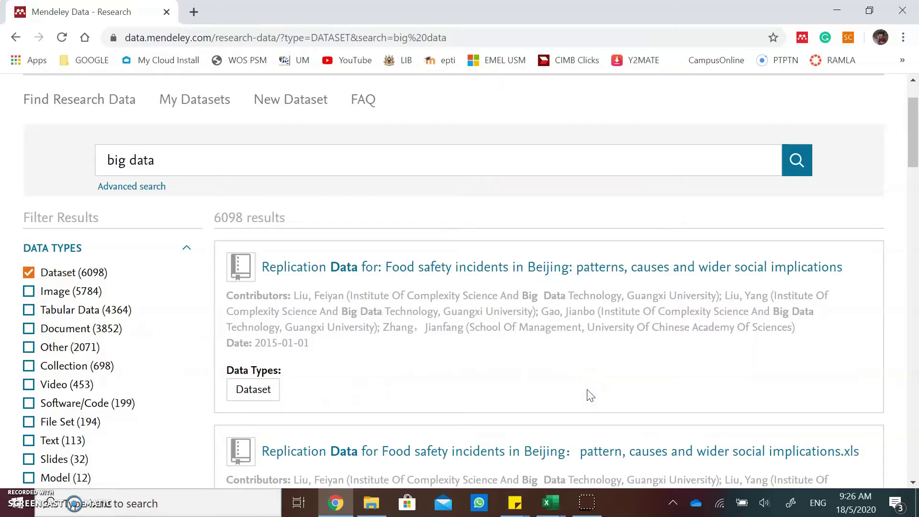
# Open the first result's Beijing food safety record in Harvard Dataverse and download its .xls file.
pyautogui.click(580, 269)
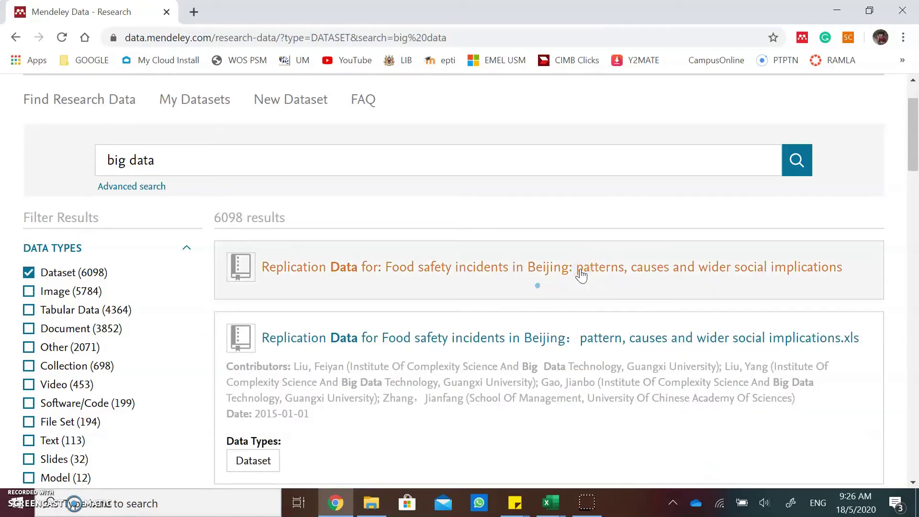
pyautogui.scroll(-5, 581, 274)
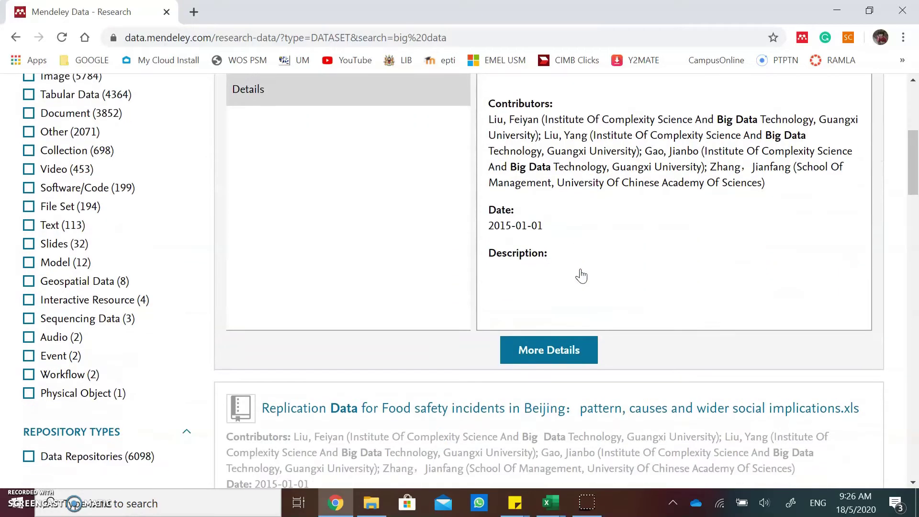
pyautogui.click(566, 353)
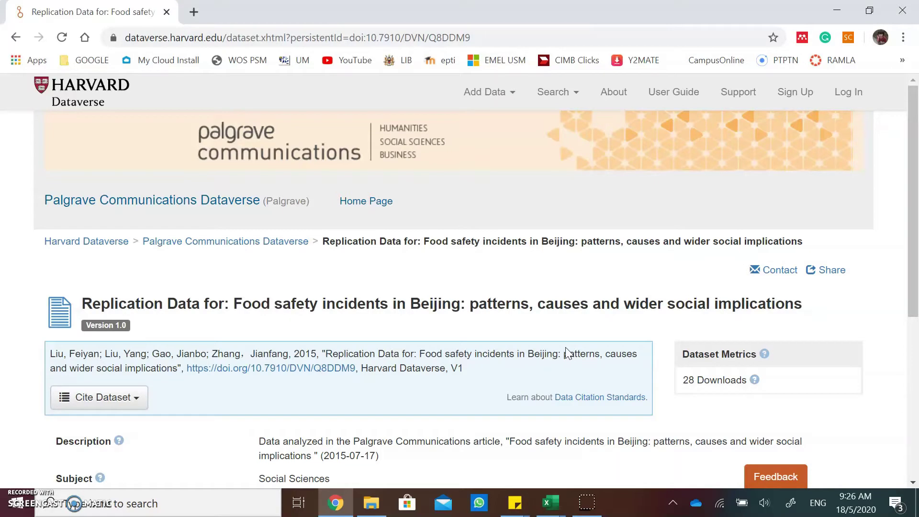
pyautogui.scroll(-6, 565, 347)
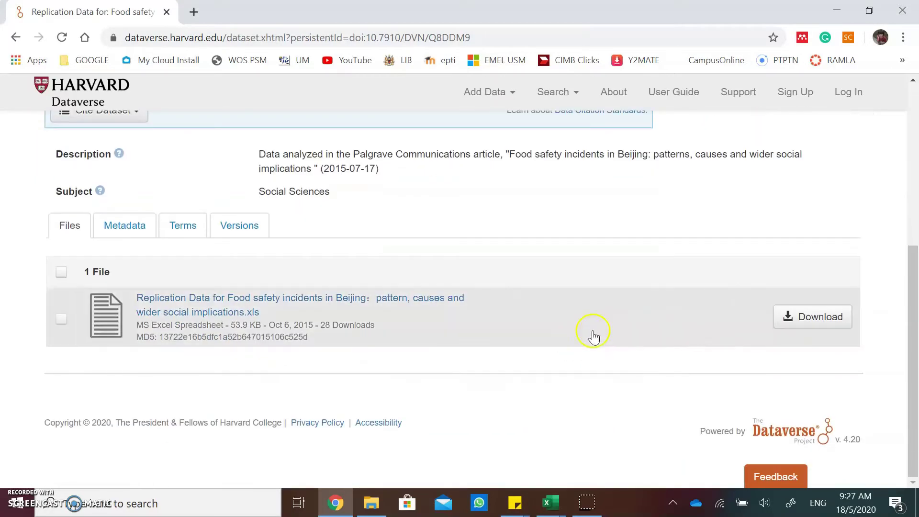
pyautogui.click(815, 324)
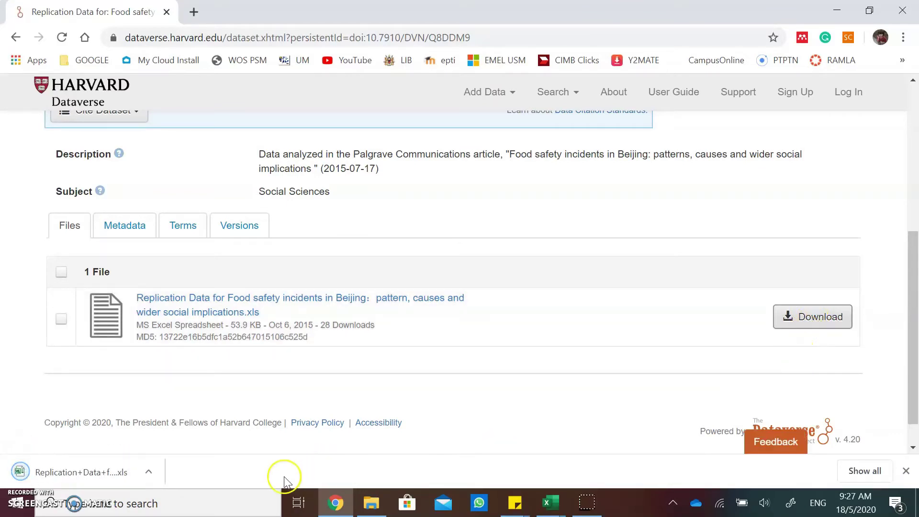
# Open the downloaded .xls in Excel despite the format warning, browse its rows, then return to Chrome.
pyautogui.click(44, 474)
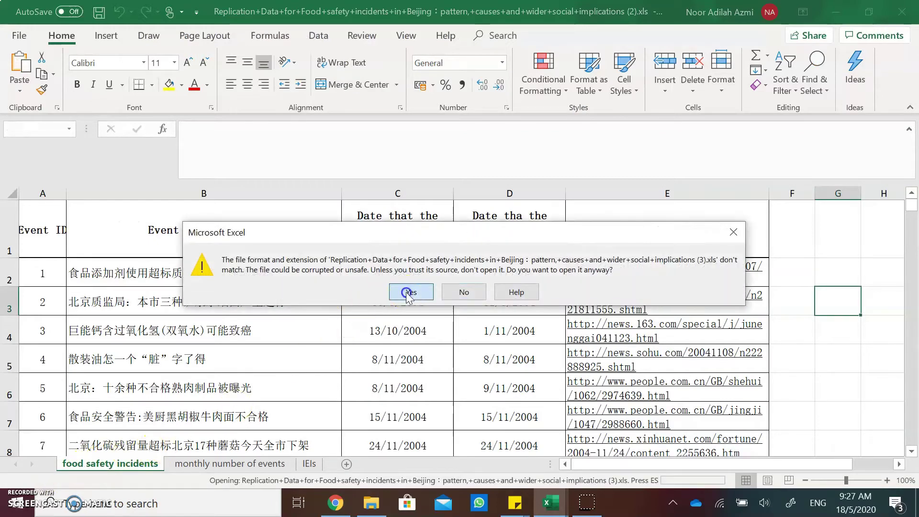
pyautogui.click(408, 292)
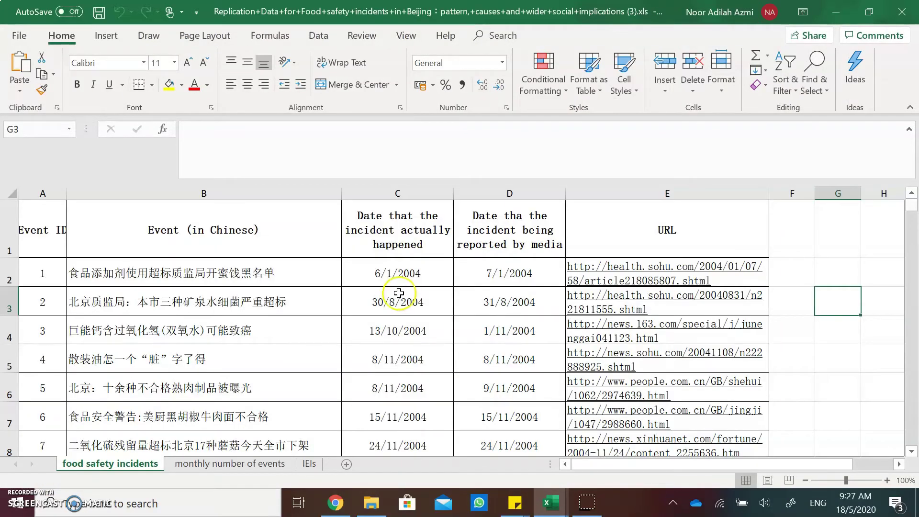
pyautogui.scroll(-5, 579, 287)
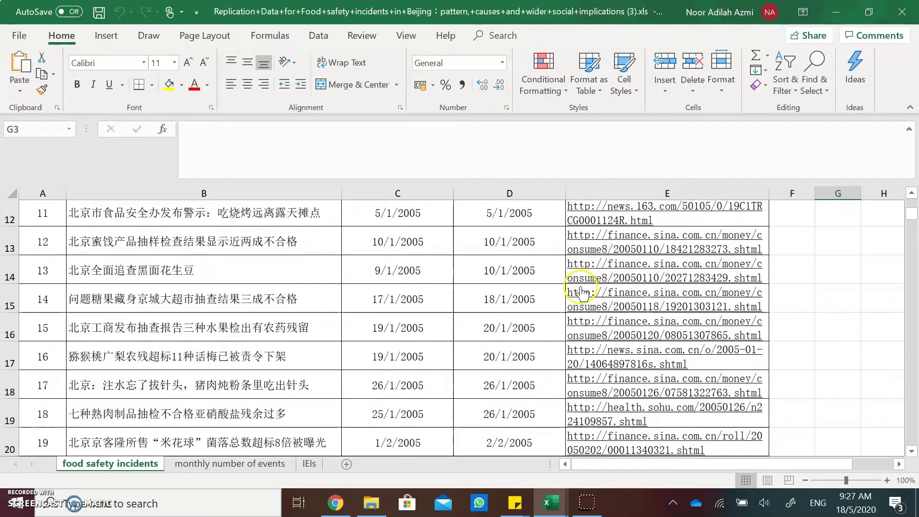
pyautogui.scroll(-5, 580, 297)
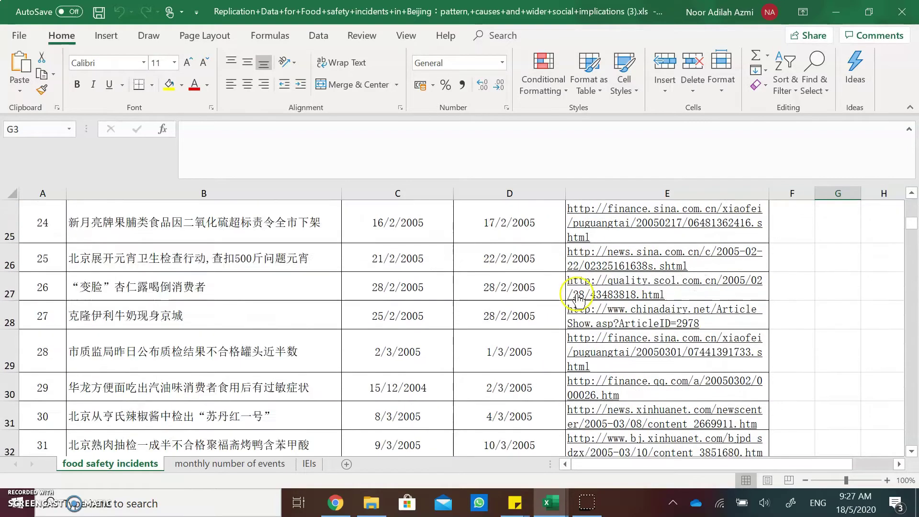
pyautogui.scroll(-5, 579, 299)
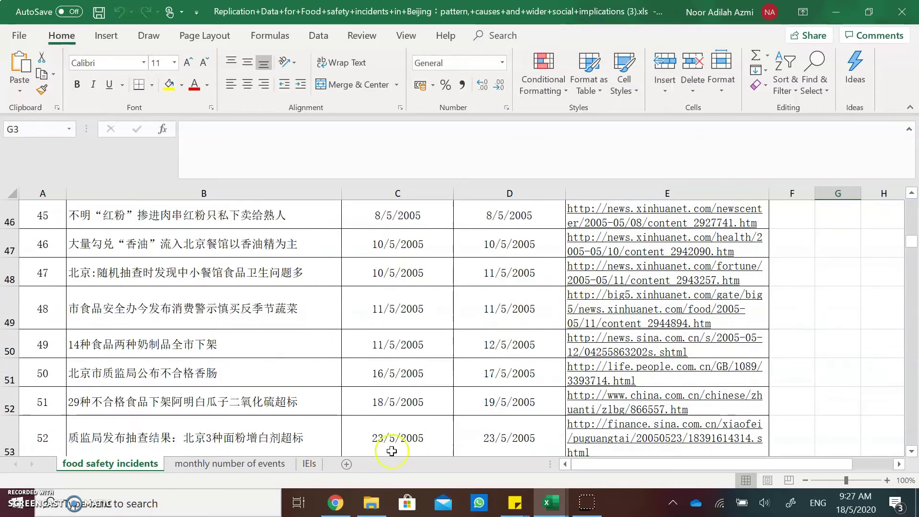
pyautogui.click(336, 513)
pyautogui.scroll(6, 363, 378)
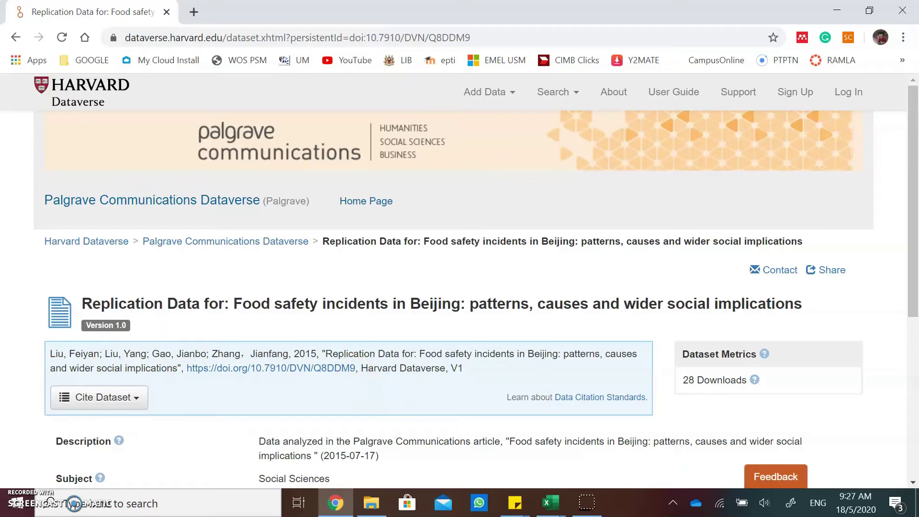
# Pick EndNote XML from the Cite Dataset formats, close the list, and go back to Mendeley Data.
pyautogui.scroll(-1, 459, 287)
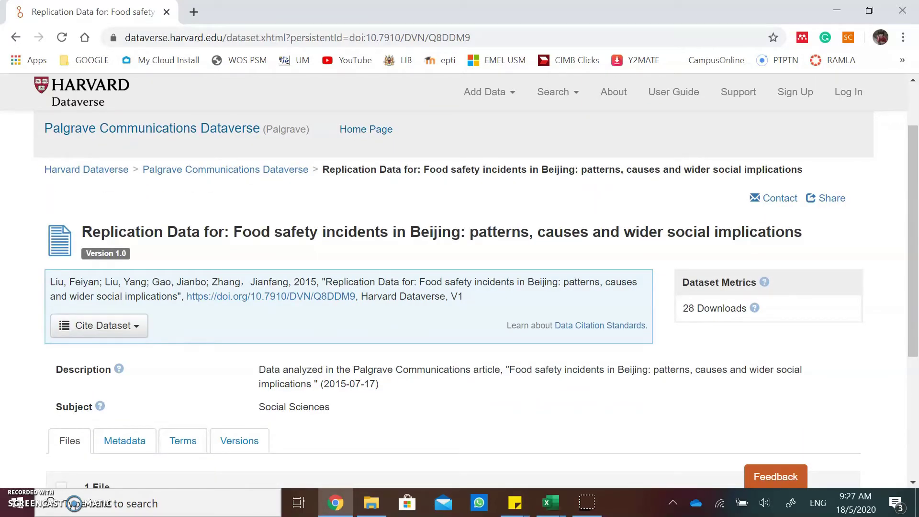
pyautogui.click(141, 332)
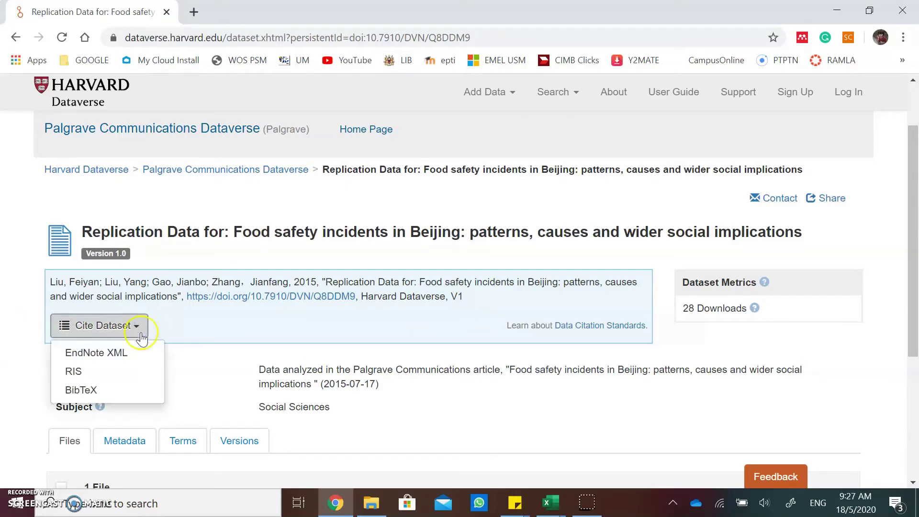
pyautogui.click(134, 357)
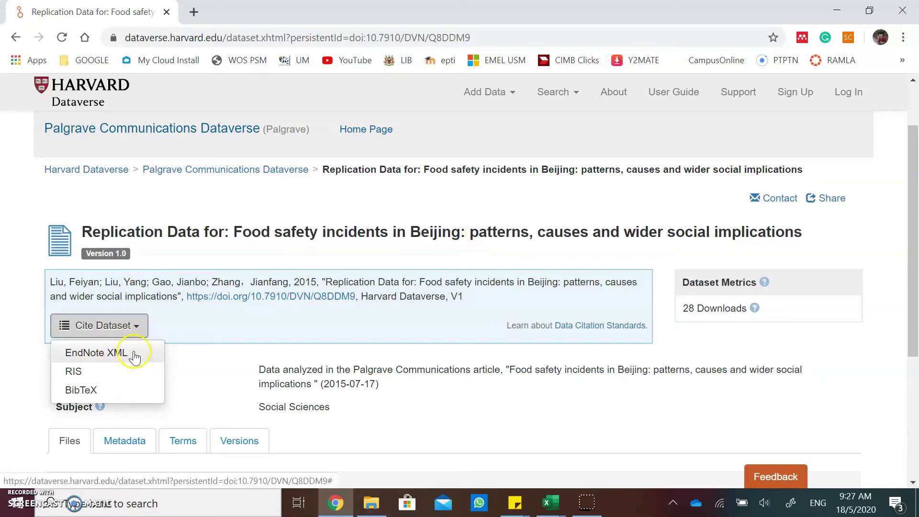
pyautogui.click(191, 375)
pyautogui.scroll(2, 192, 378)
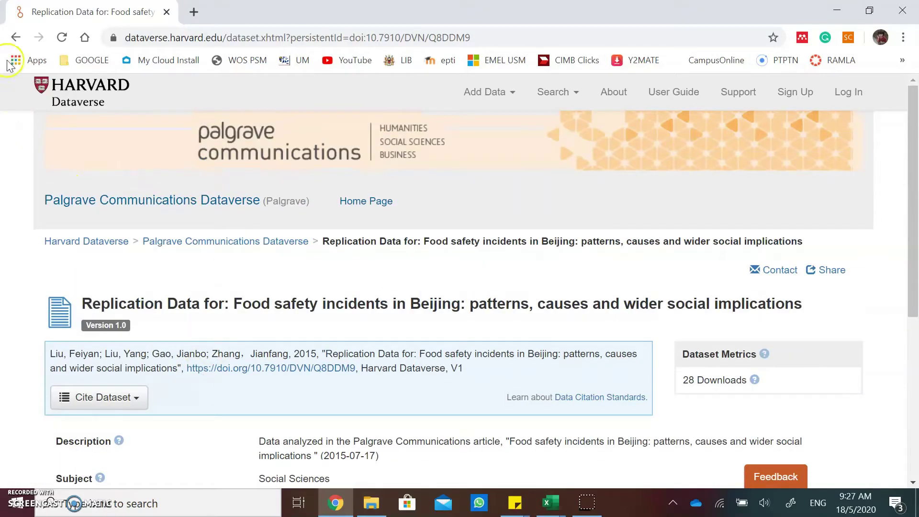
pyautogui.click(15, 38)
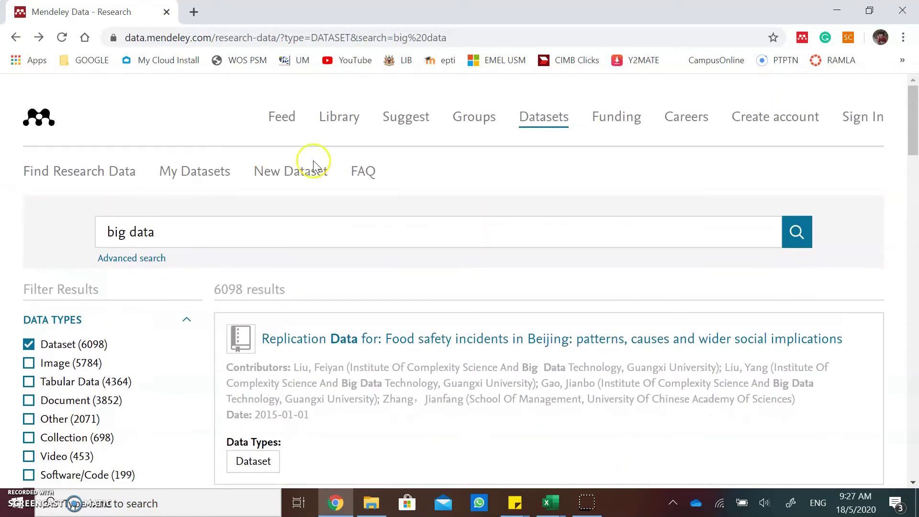
# Go to the Discover Mendeley Data landing page via Datasets in the top navigation.
pyautogui.click(558, 120)
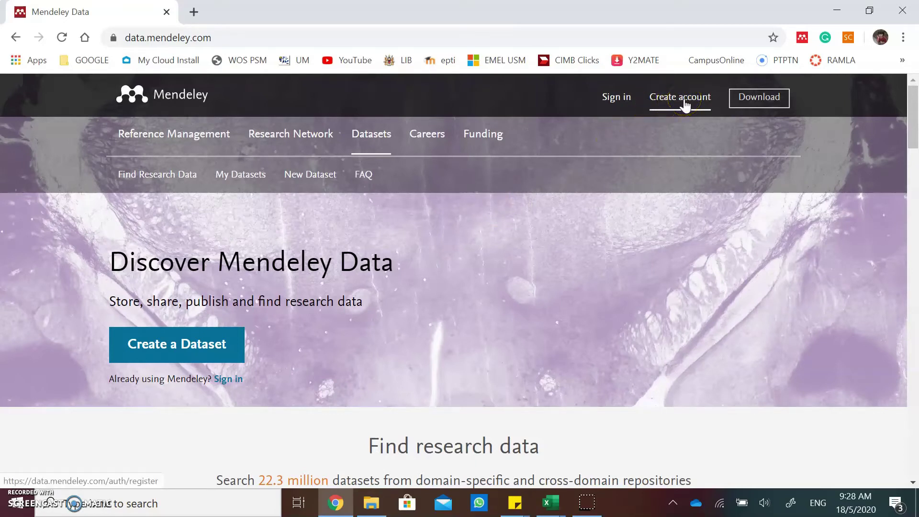
# Sign in to Mendeley Data through the Elsevier sign-in form with the account password.
pyautogui.click(617, 102)
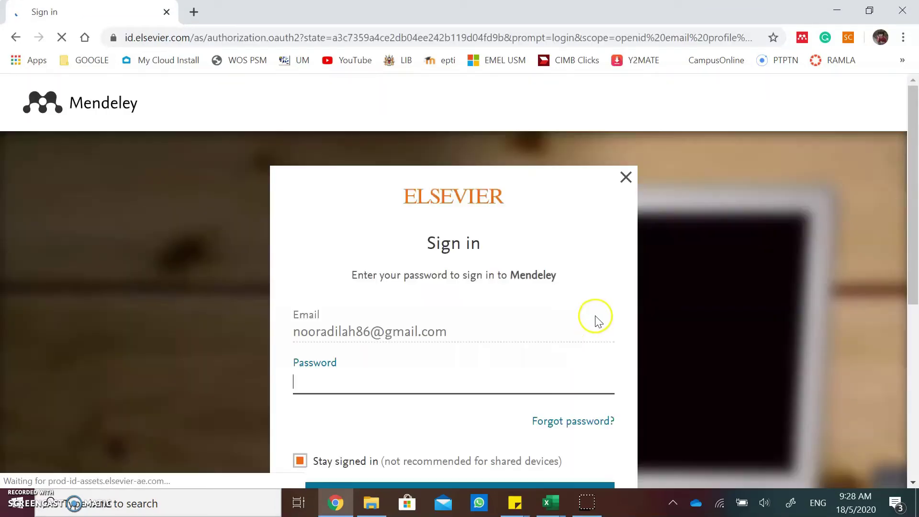
pyautogui.write('••••••••')
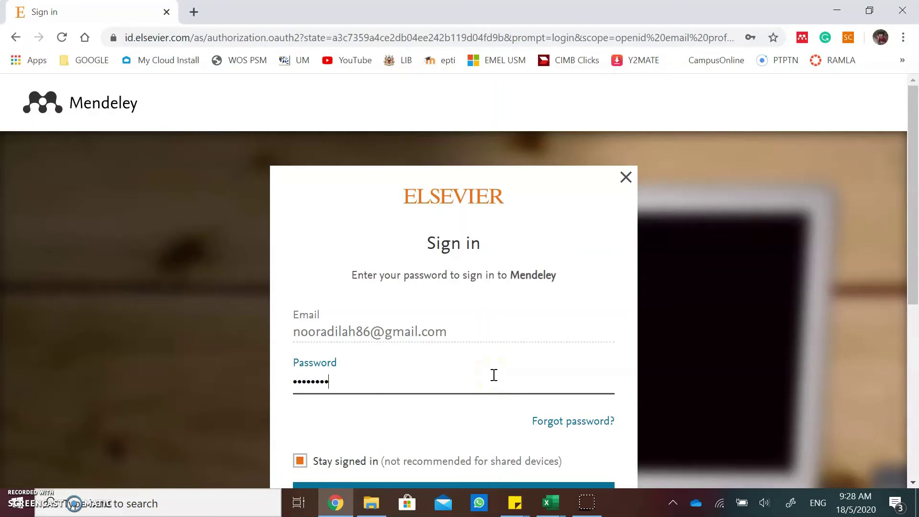
pyautogui.scroll(-5, 506, 369)
pyautogui.click(487, 287)
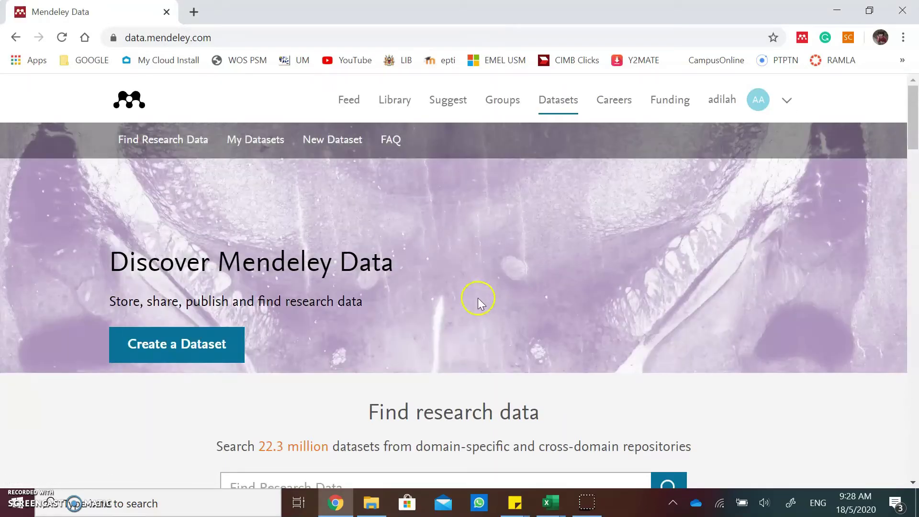
# Create a draft dataset titled 'Dataset big data', getting reserved DOI 10.17632/jxzzk7xjrg.1.
pyautogui.click(179, 349)
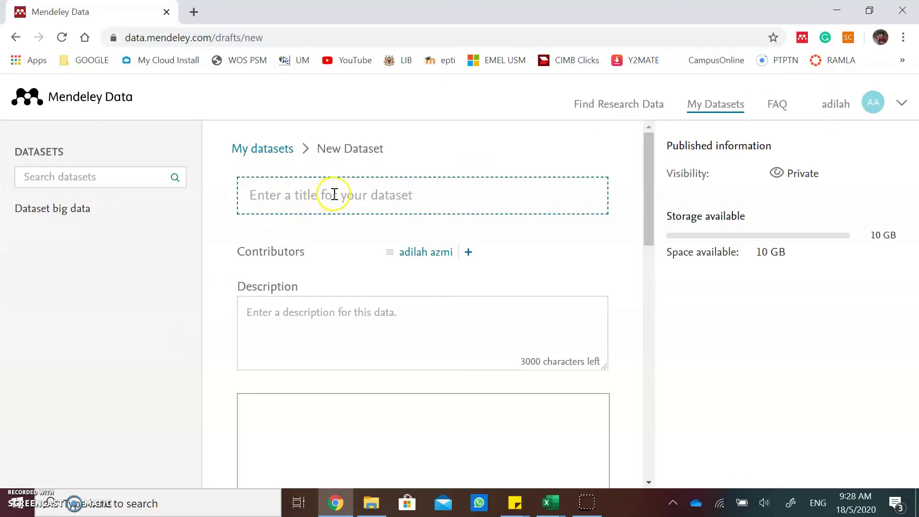
pyautogui.click(334, 194)
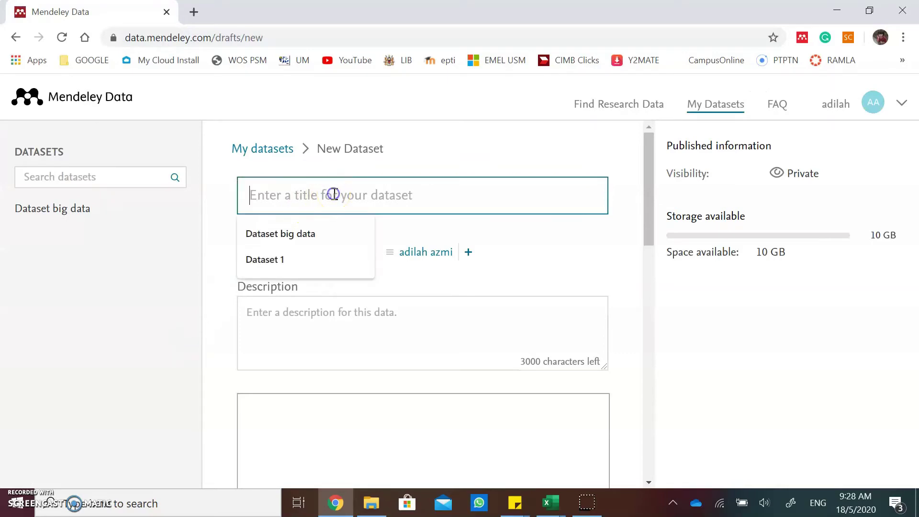
pyautogui.click(329, 235)
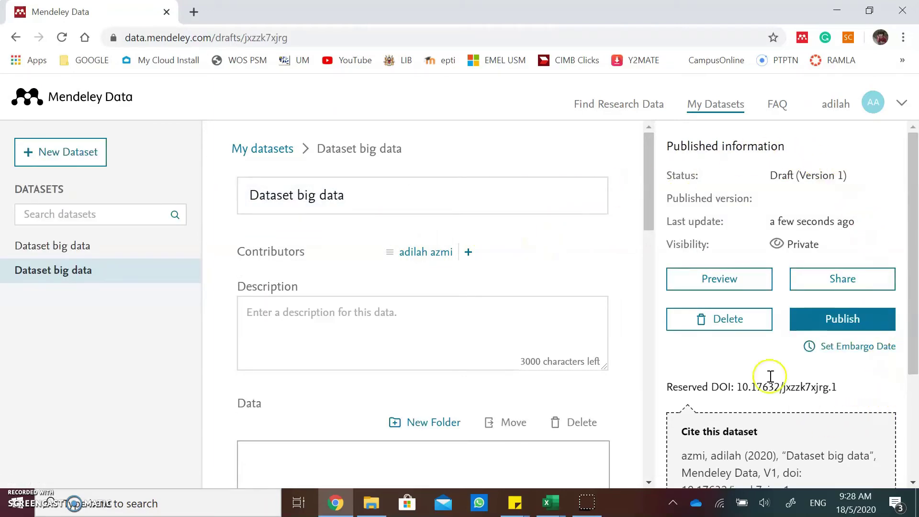
pyautogui.moveTo(666, 147); pyautogui.dragTo(800, 144)
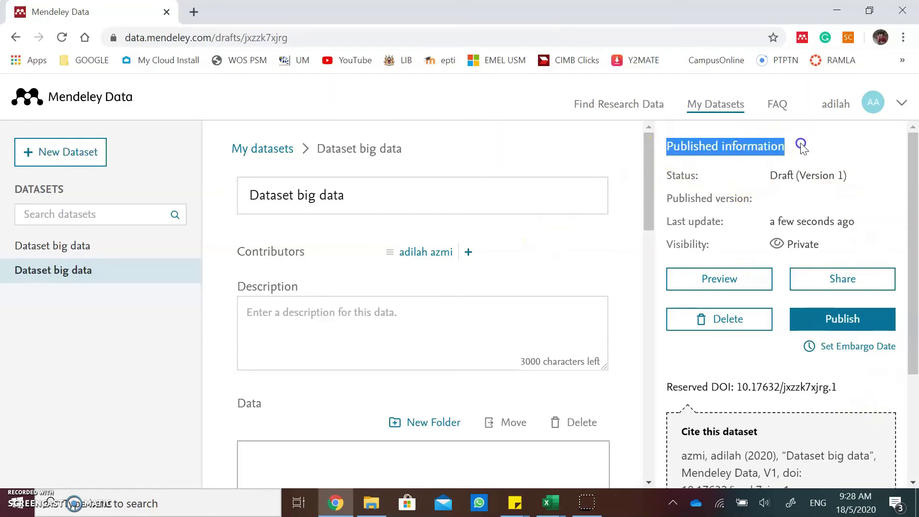
pyautogui.scroll(-3, 783, 235)
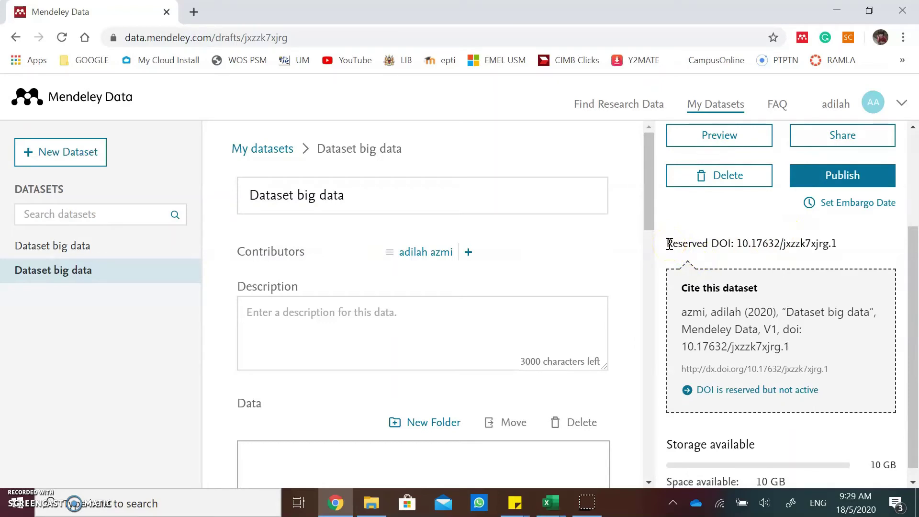
pyautogui.moveTo(670, 244); pyautogui.dragTo(840, 245)
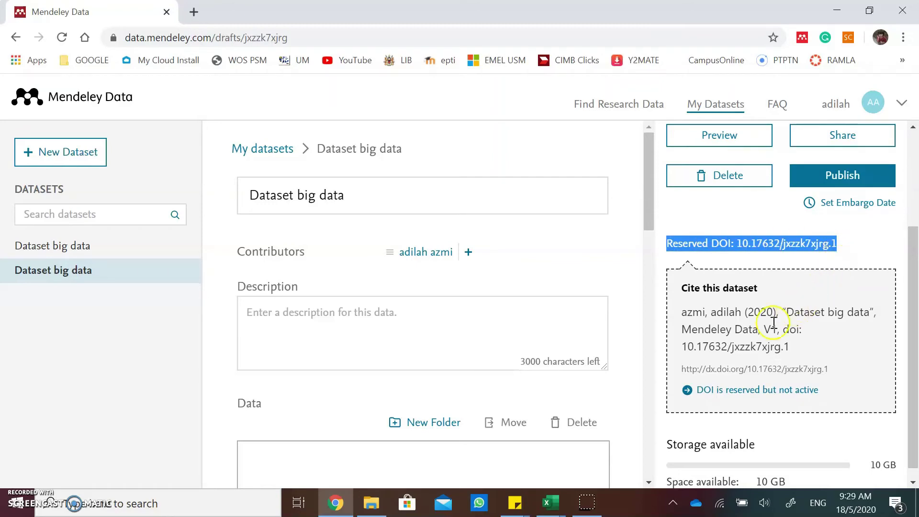
pyautogui.moveTo(682, 312); pyautogui.dragTo(794, 349)
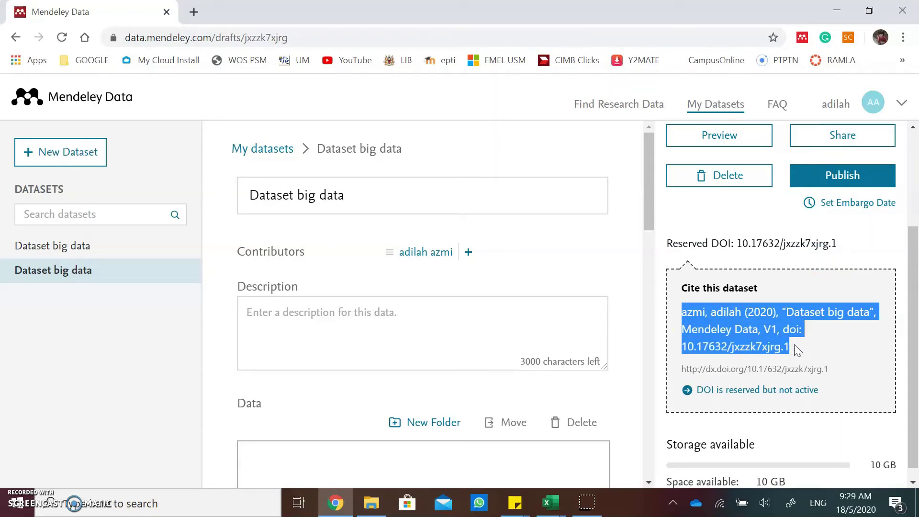
pyautogui.scroll(-1, 794, 344)
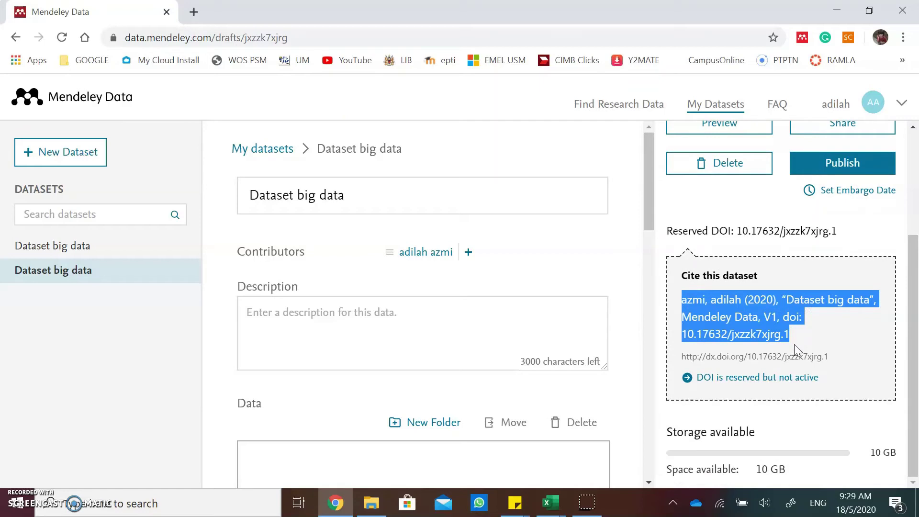
pyautogui.click(493, 327)
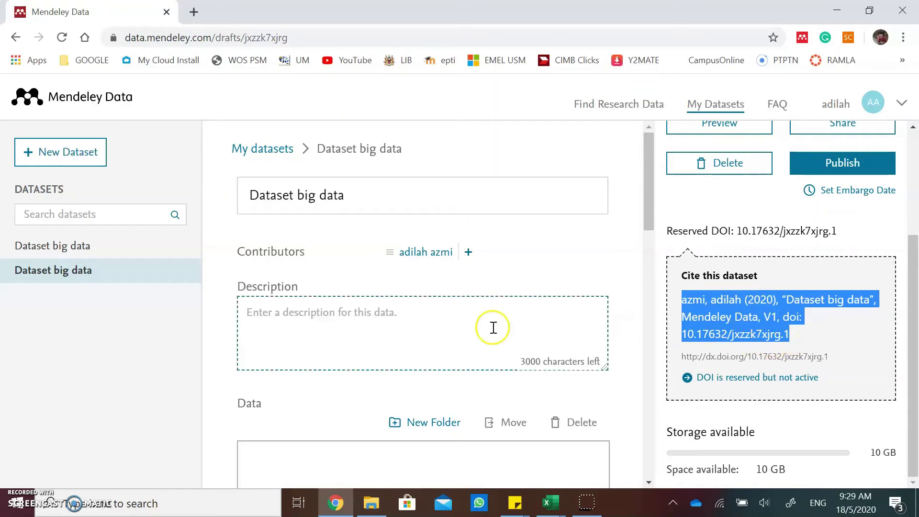
# Show the Description help popover and bring the empty Data area into view.
pyautogui.click(332, 313)
pyautogui.scroll(-6, 331, 314)
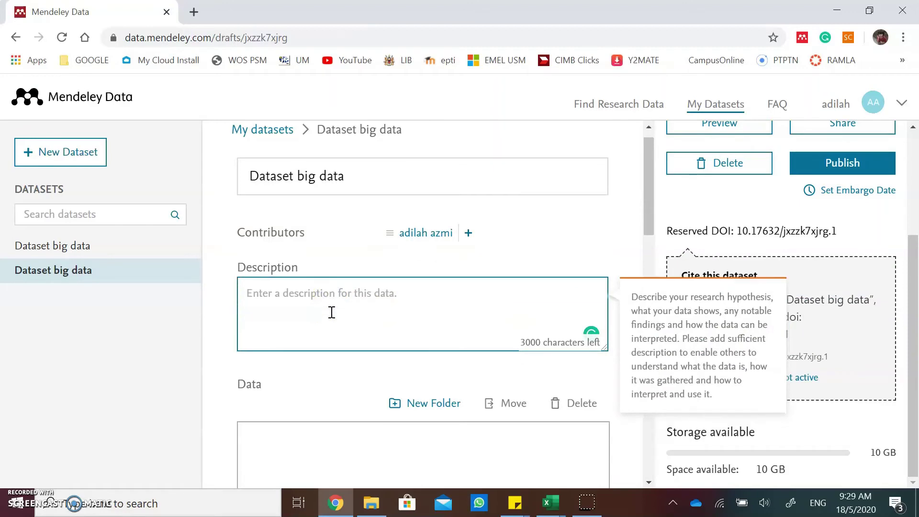
pyautogui.scroll(2, 334, 316)
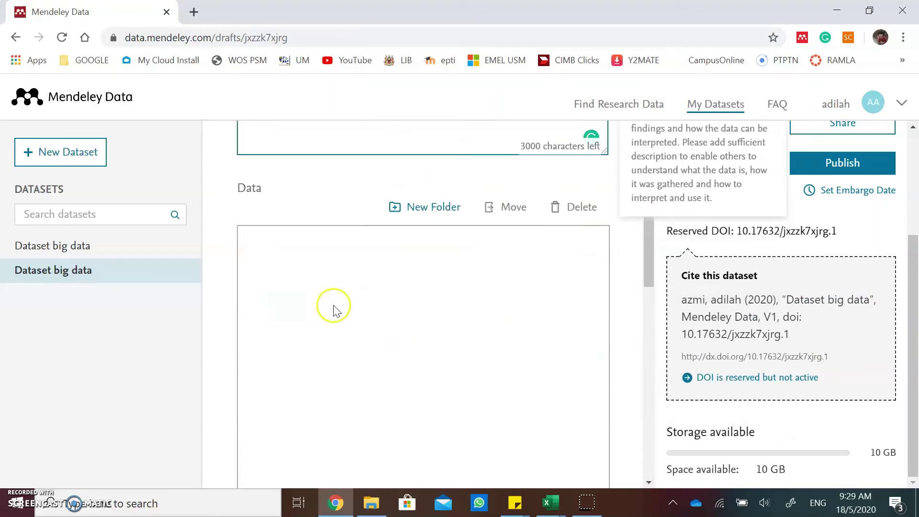
# Create a new folder in the dataset's Data area and rename it Folder A.
pyautogui.click(441, 215)
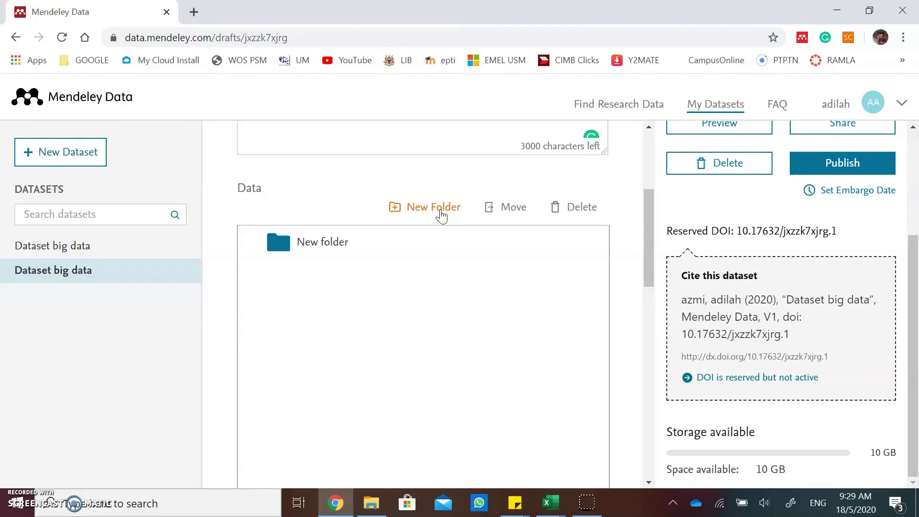
pyautogui.click(346, 239)
pyautogui.click(367, 236)
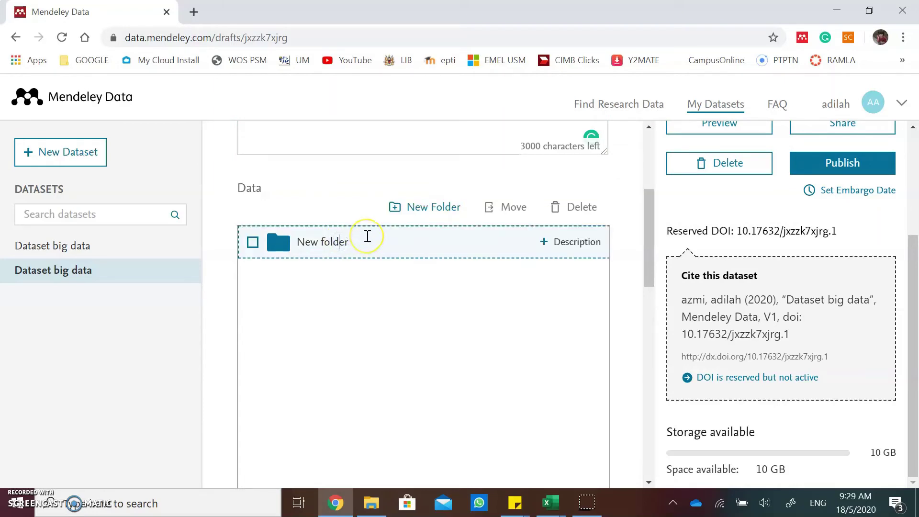
pyautogui.hotkey('ctrl', 'a')
pyautogui.write('F')
pyautogui.click(367, 234)
# Add a second new folder and rename it Folder B.
pyautogui.click(435, 210)
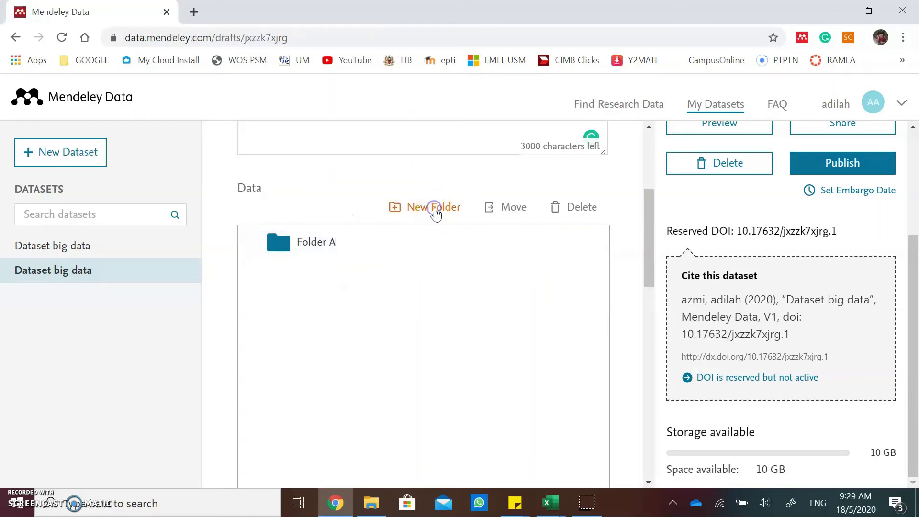
pyautogui.click(380, 289)
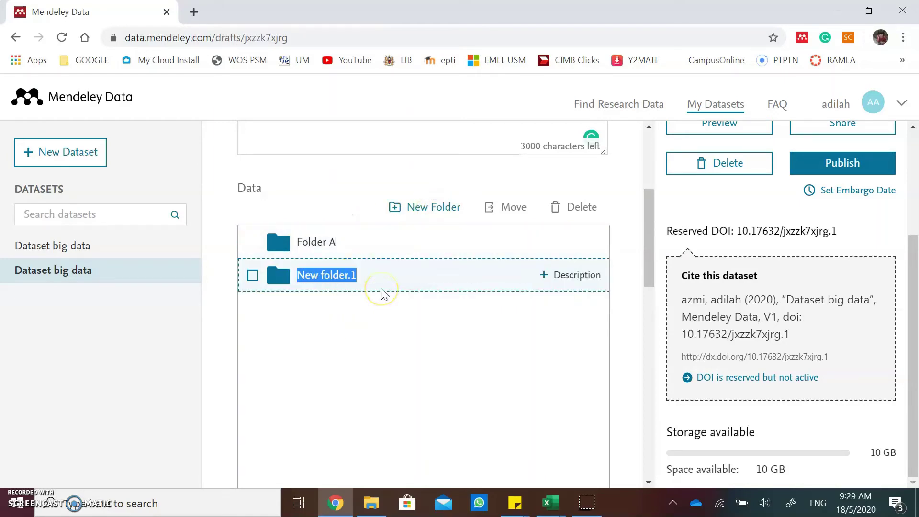
pyautogui.write('Folder B')
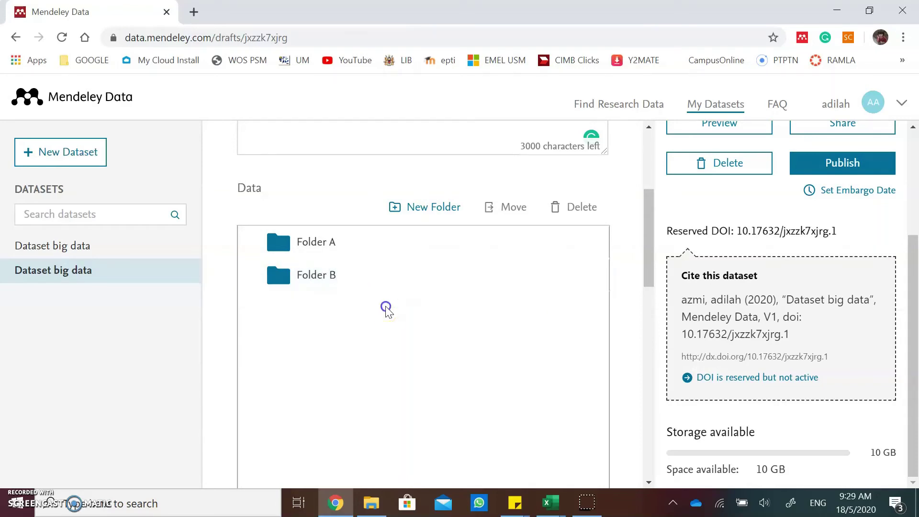
pyautogui.scroll(-5, 396, 312)
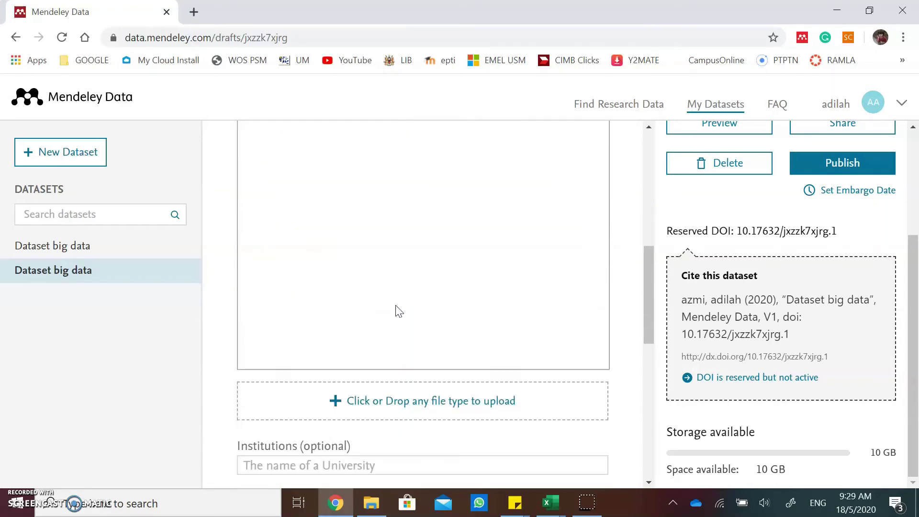
# Upload 1_be2sR_HIKjY36cWuWRcu-Q.jpeg from the My Thesis folder and dismiss the upload notice.
pyautogui.click(414, 402)
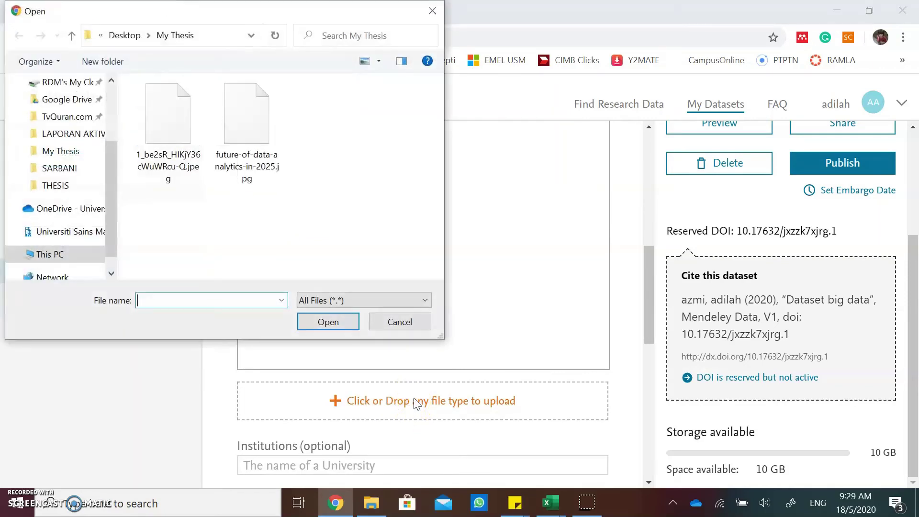
pyautogui.click(167, 129)
pyautogui.click(328, 322)
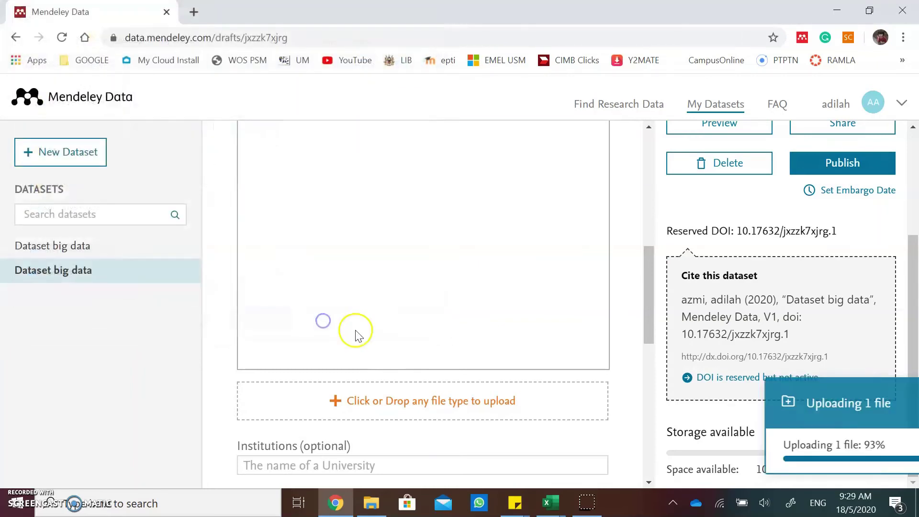
pyautogui.click(874, 402)
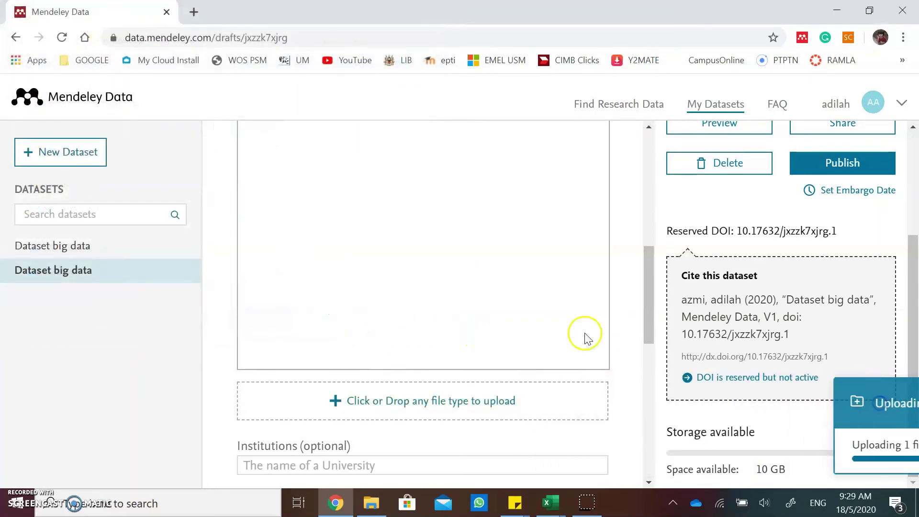
pyautogui.moveTo(267, 318)
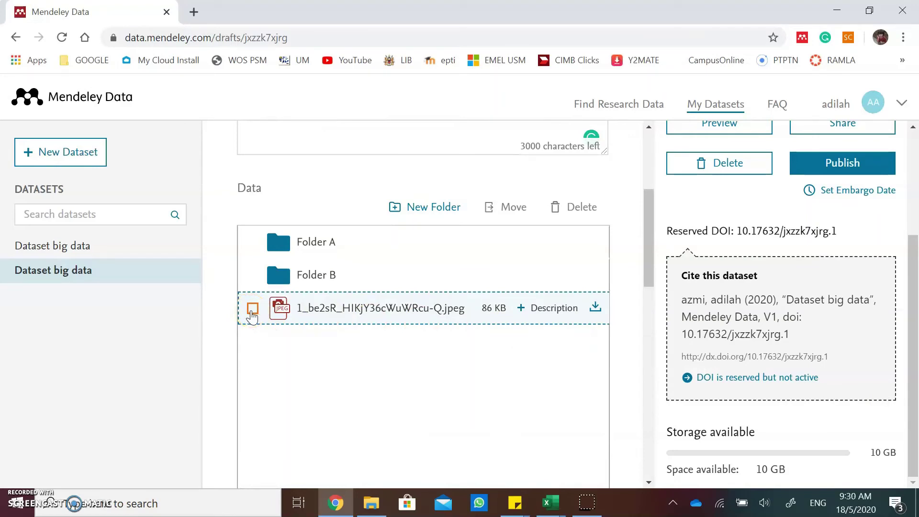
# Move 1_be2sR_HIKjY36cWuWRcu-Q.jpeg into Folder A, then return to the Data root.
pyautogui.click(251, 309)
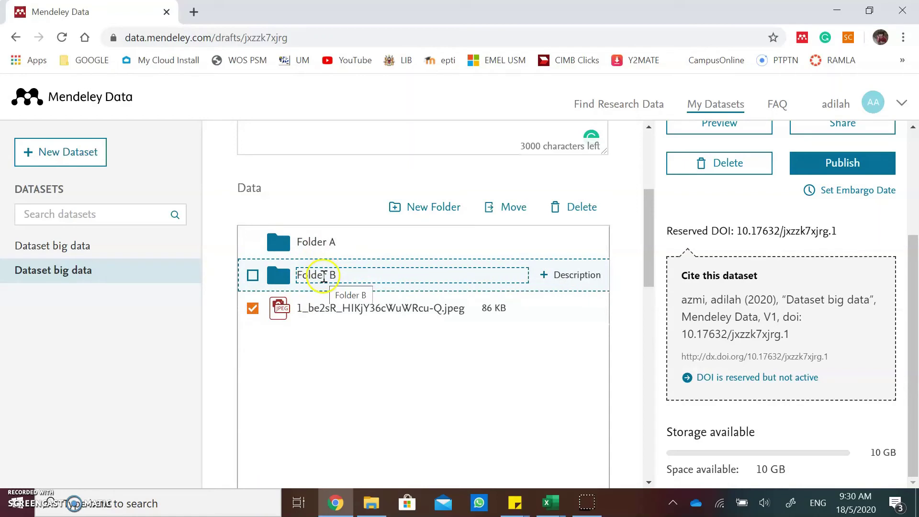
pyautogui.click(517, 213)
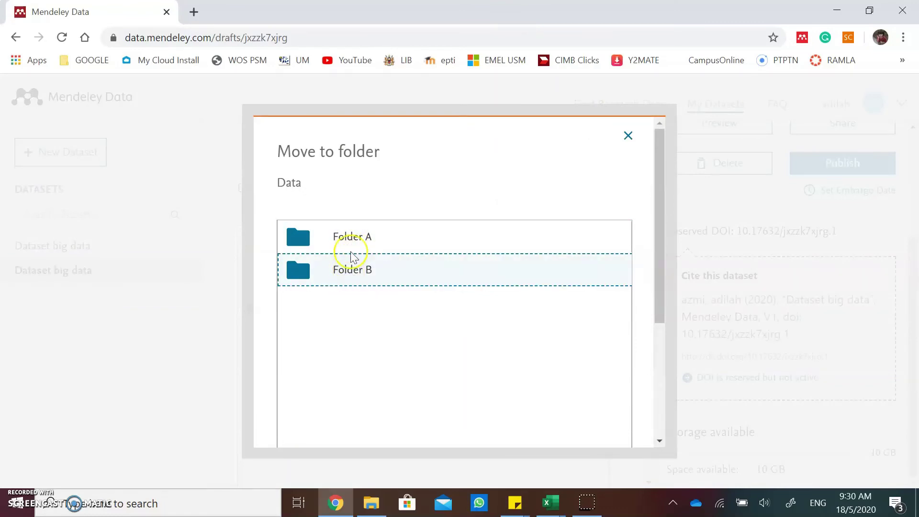
pyautogui.click(359, 236)
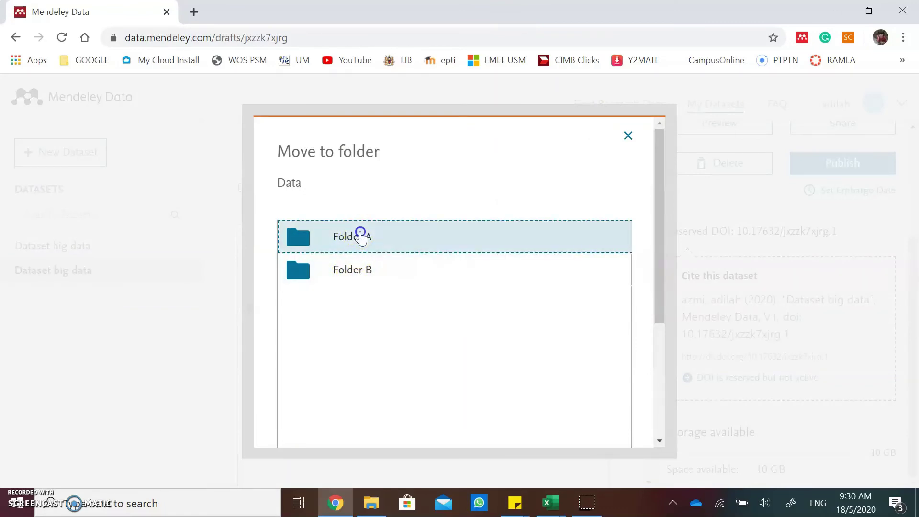
pyautogui.scroll(-5, 410, 303)
pyautogui.click(482, 414)
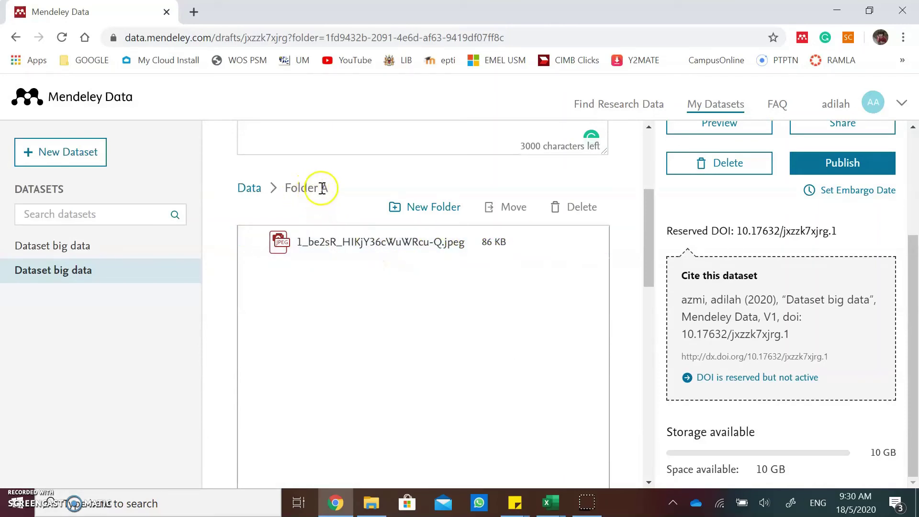
pyautogui.click(248, 188)
pyautogui.scroll(-7, 441, 369)
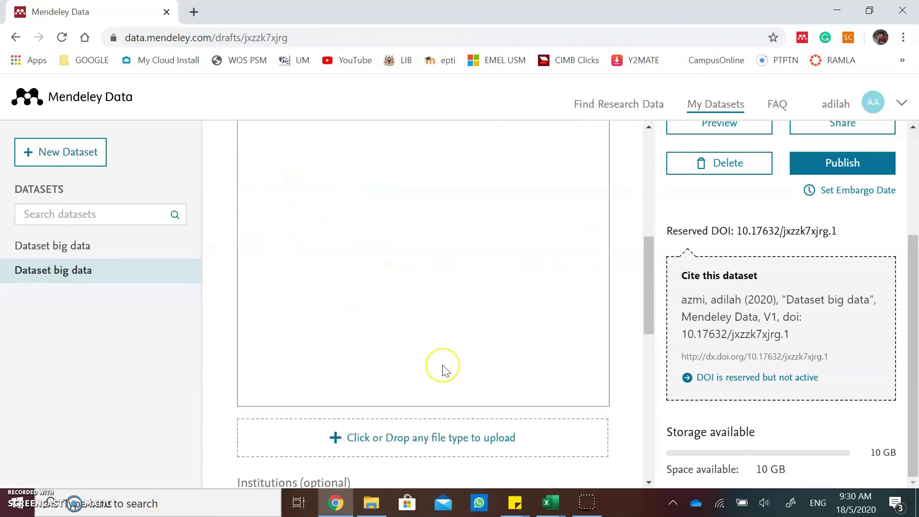
pyautogui.click(337, 250)
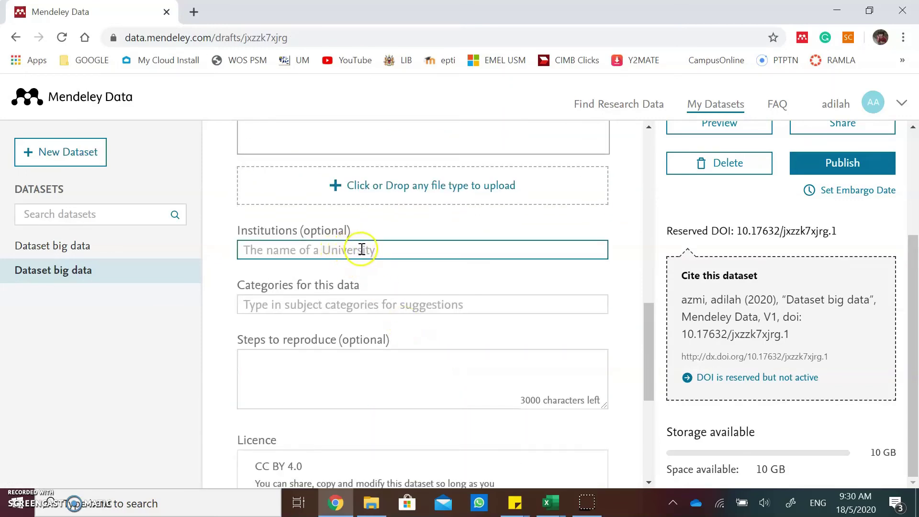
pyautogui.click(361, 250)
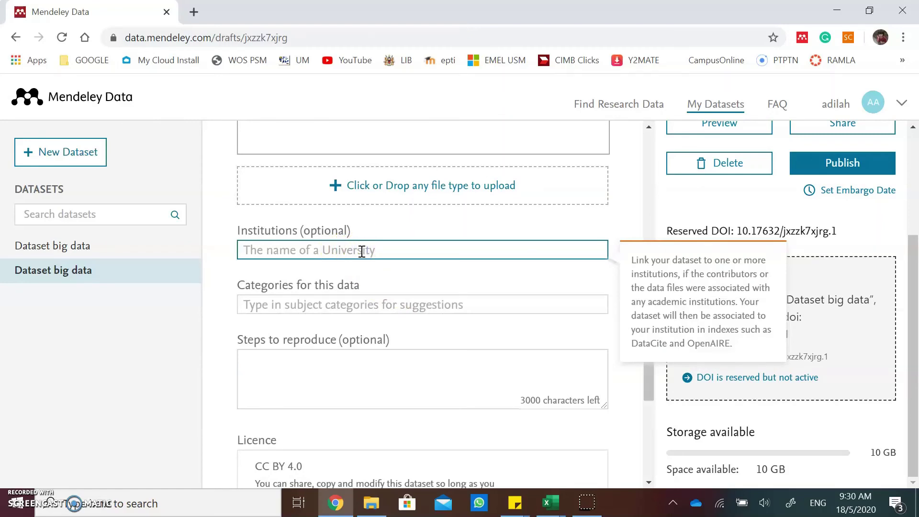
pyautogui.click(346, 305)
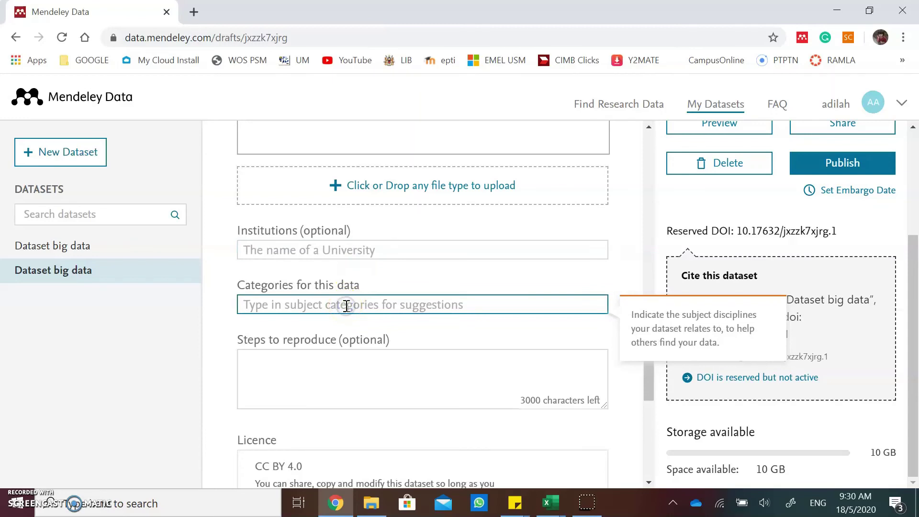
pyautogui.scroll(-3, 346, 305)
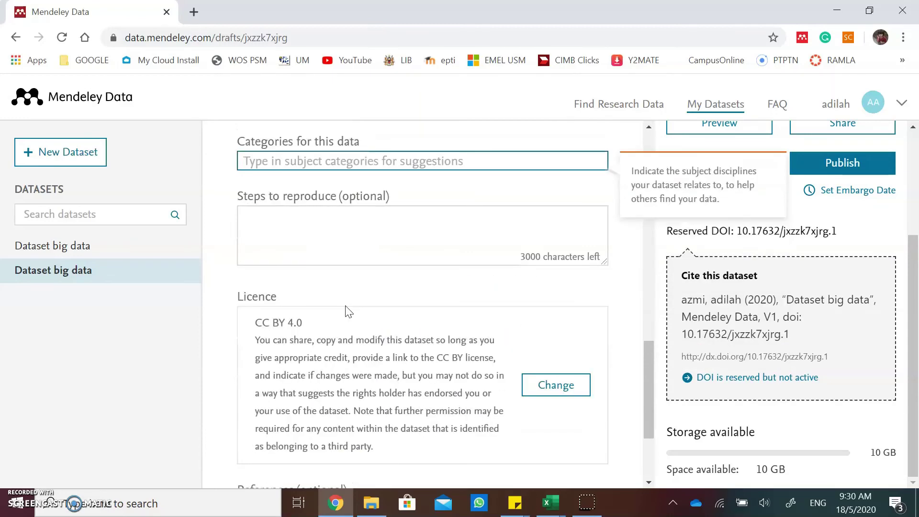
pyautogui.scroll(-2, 348, 311)
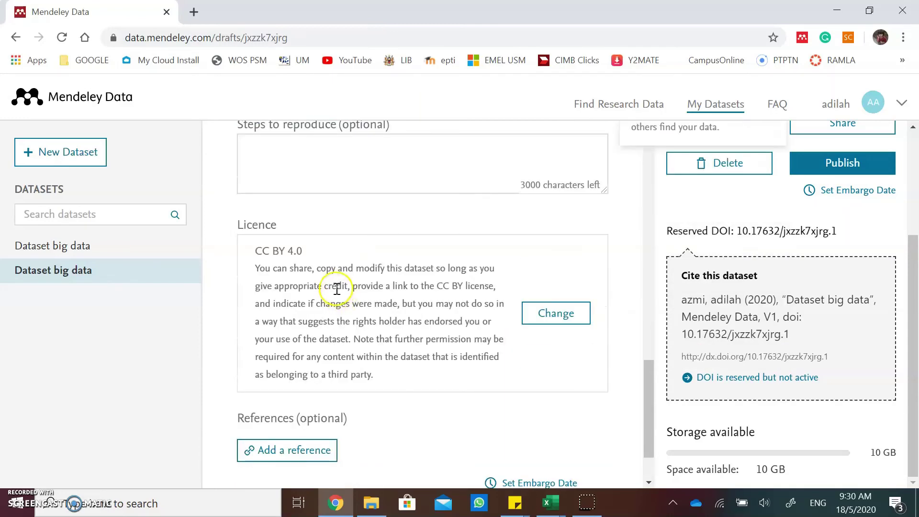
pyautogui.moveTo(278, 229); pyautogui.dragTo(241, 229)
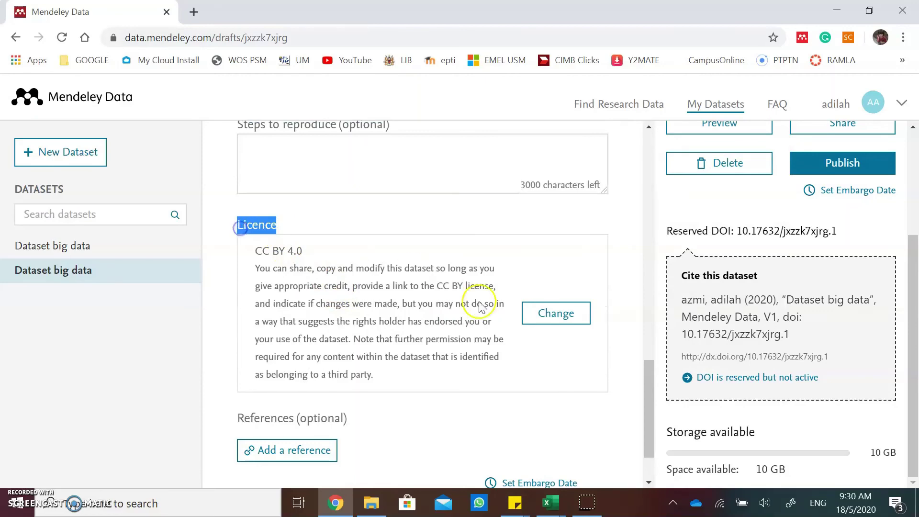
pyautogui.click(567, 319)
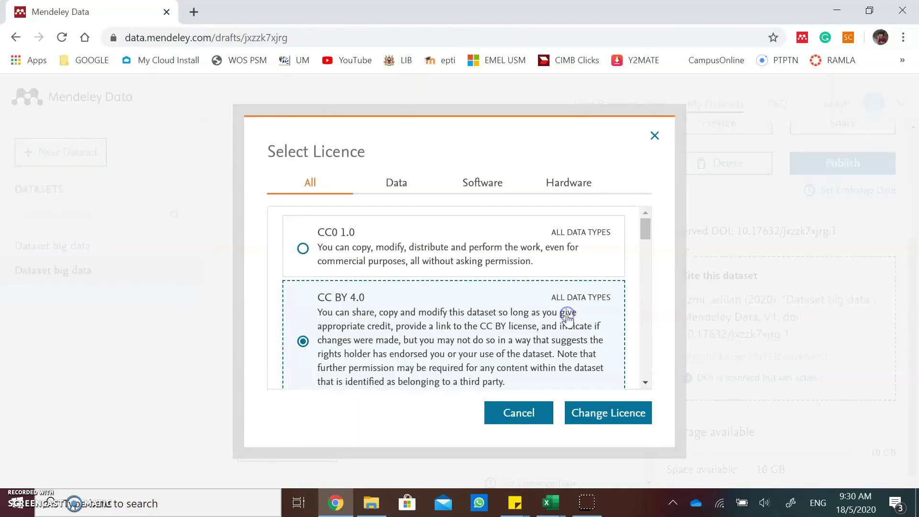
pyautogui.scroll(-10, 568, 319)
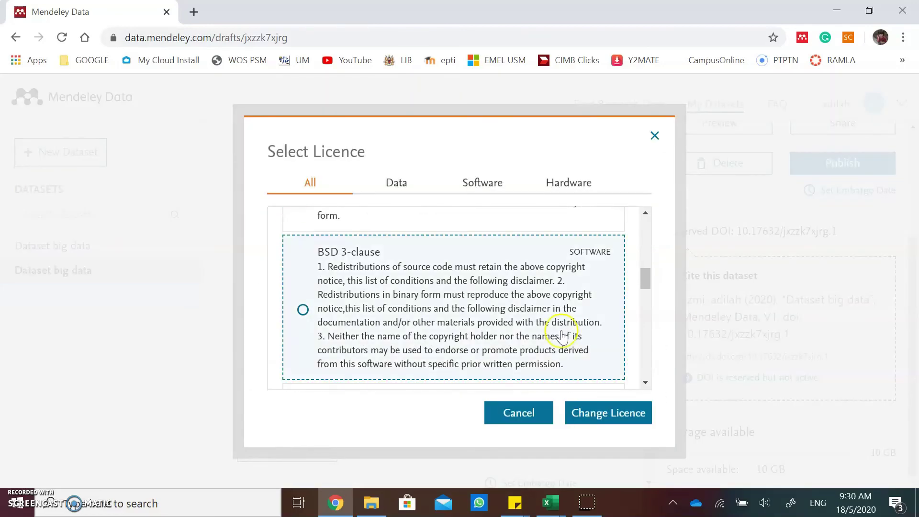
pyautogui.click(549, 412)
pyautogui.click(548, 412)
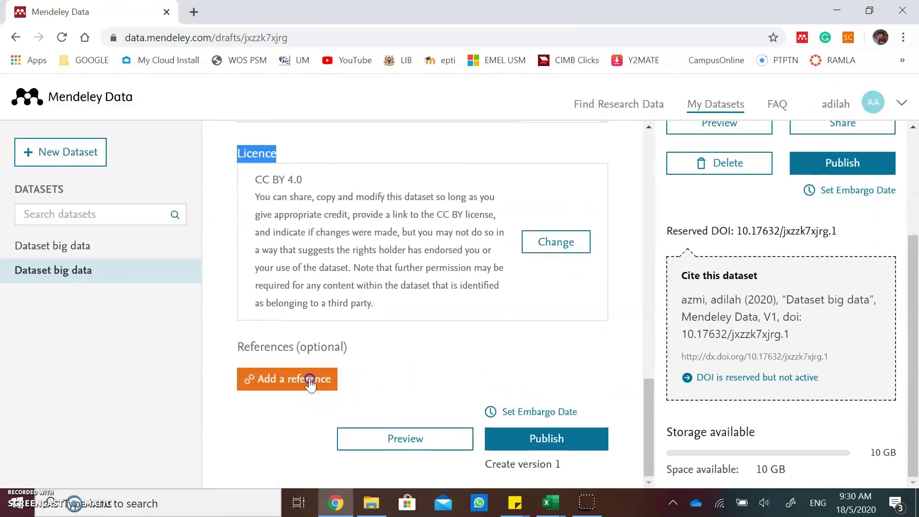
# Start a reference, check its Relationship options, cancel it without adding, and go to My Datasets.
pyautogui.click(312, 383)
pyautogui.click(314, 354)
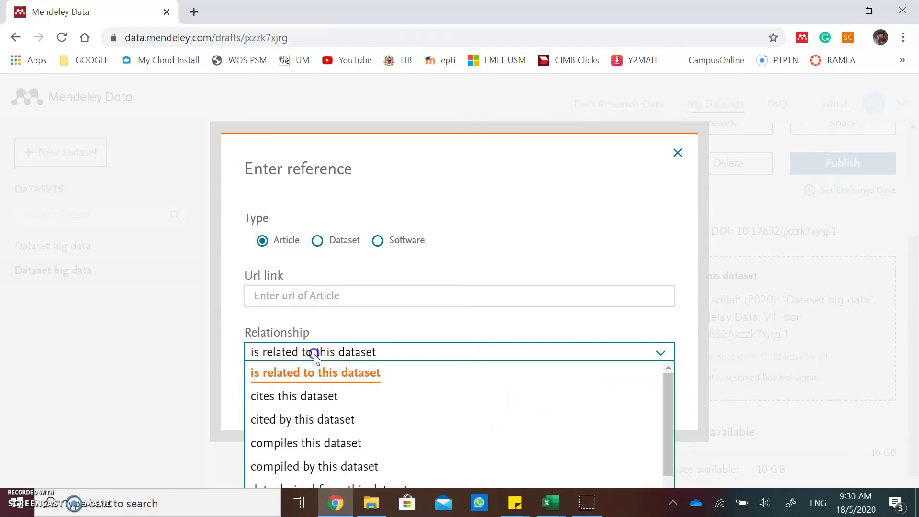
pyautogui.scroll(-1, 332, 390)
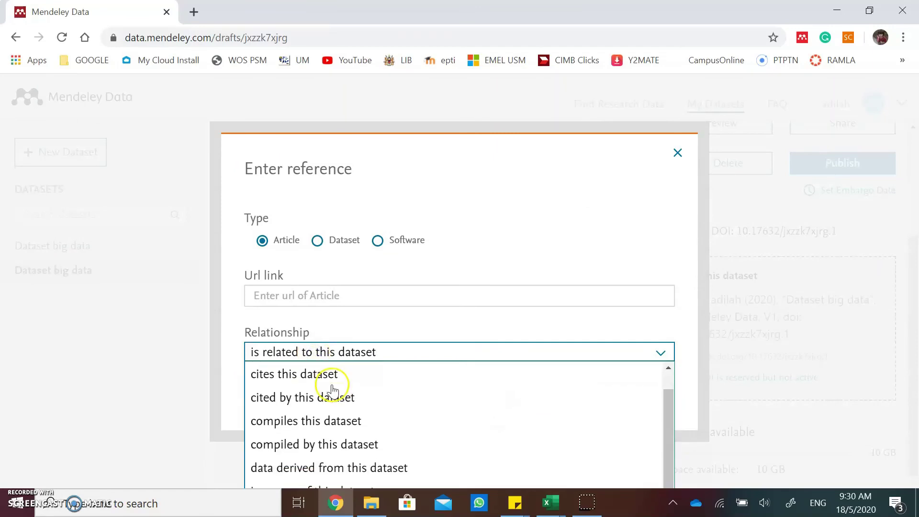
pyautogui.click(443, 317)
pyautogui.click(553, 407)
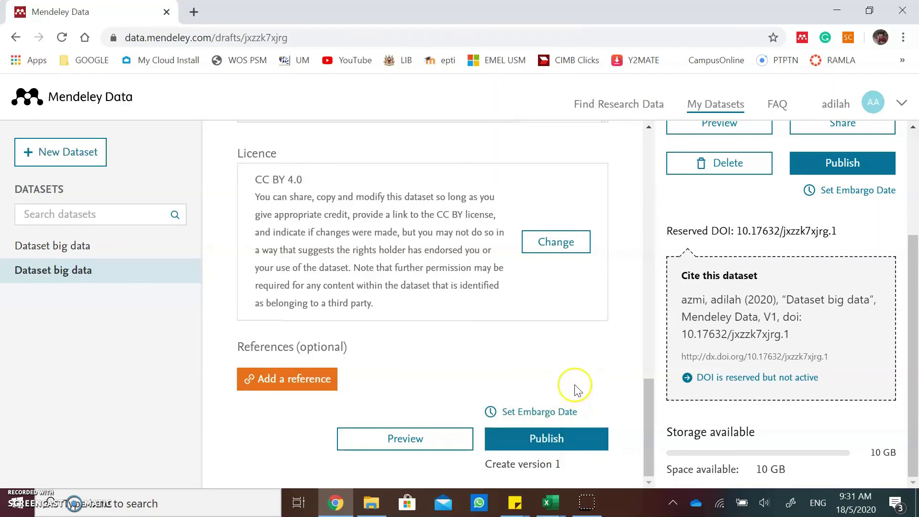
pyautogui.click(723, 108)
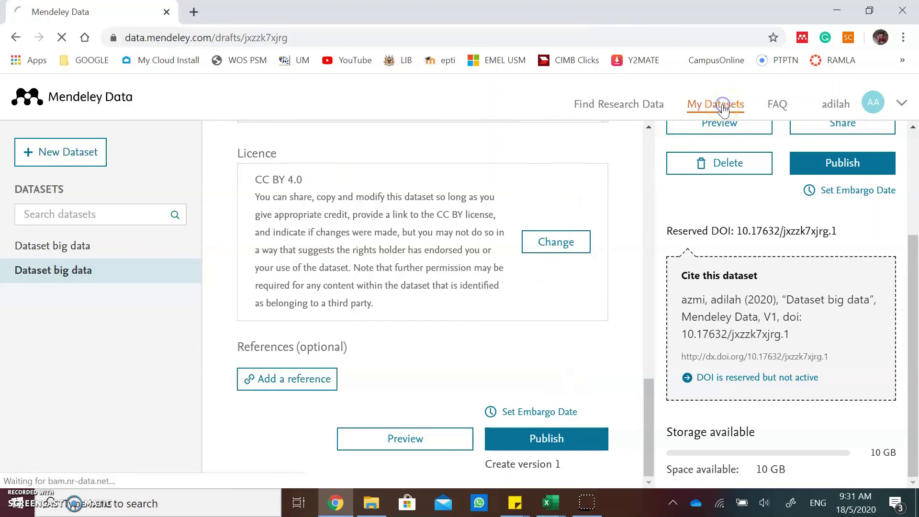